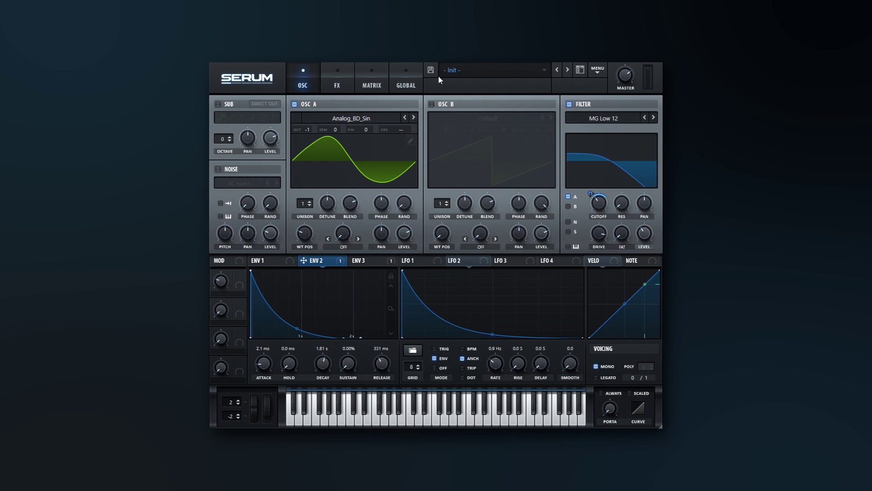
# Step: Briefly browse presets without loading any, then reset the patch with Init Preset
pyautogui.click(450, 73)
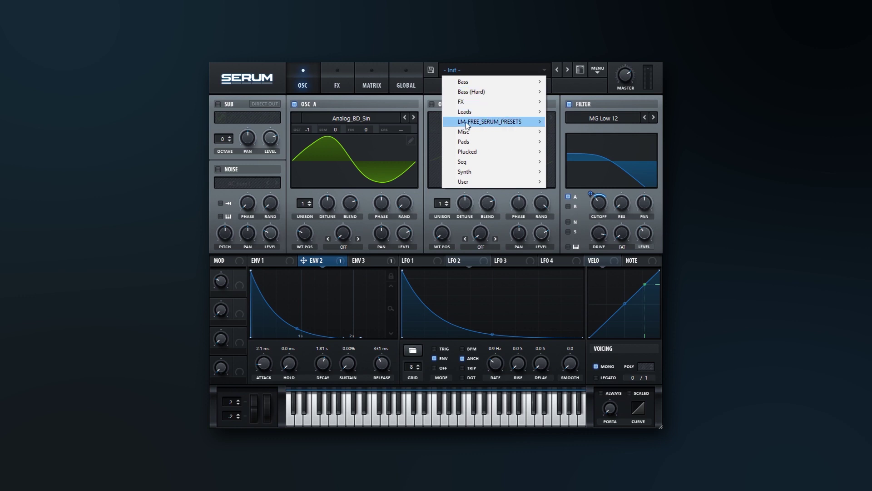
pyautogui.moveTo(466, 124)
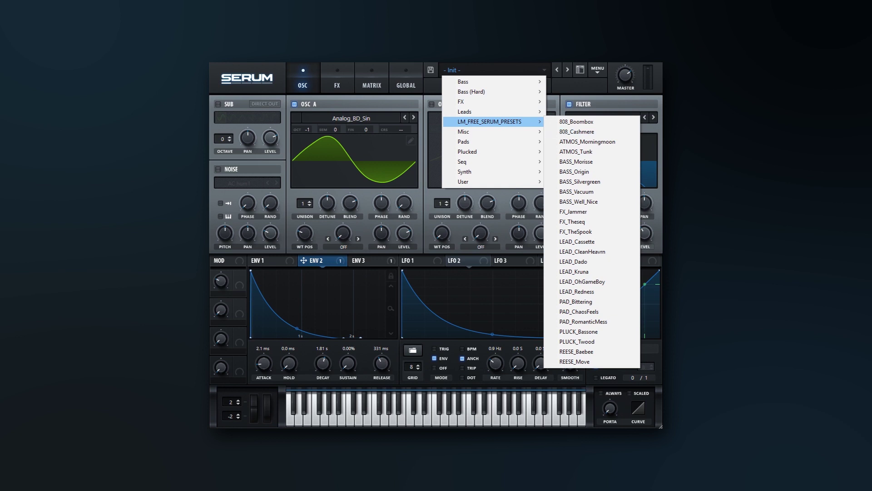
pyautogui.press('Escape')
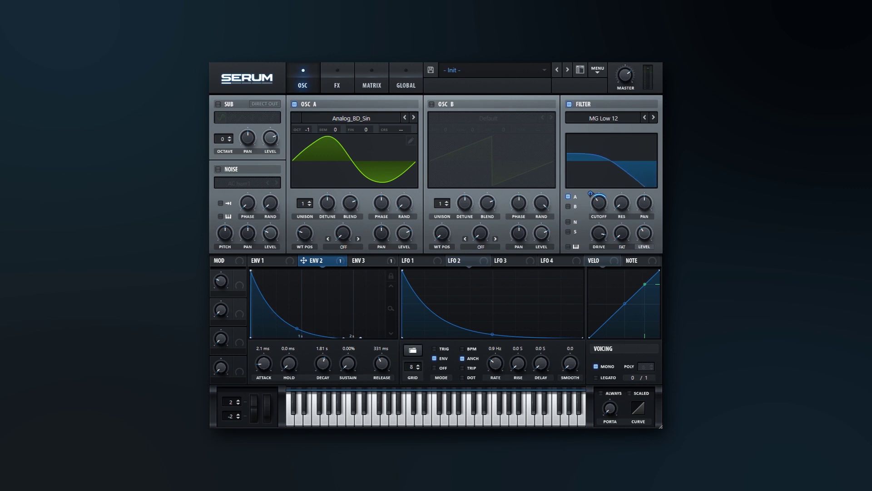
pyautogui.click(597, 71)
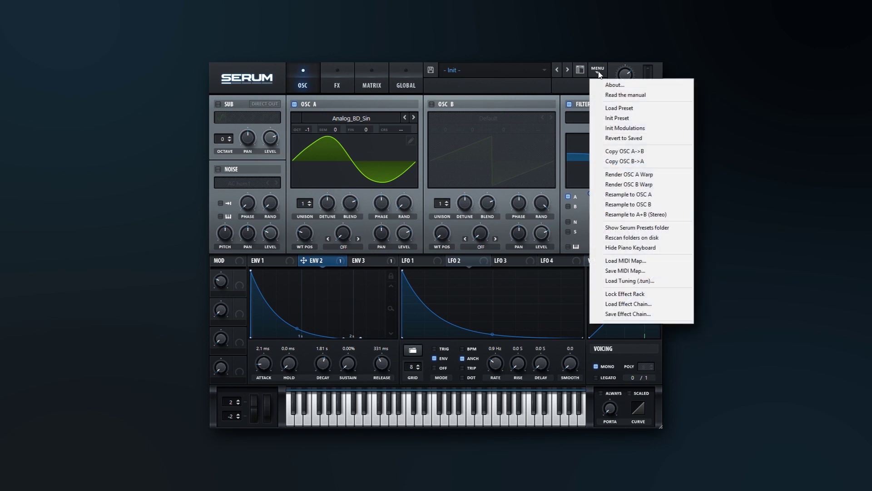
pyautogui.click(636, 118)
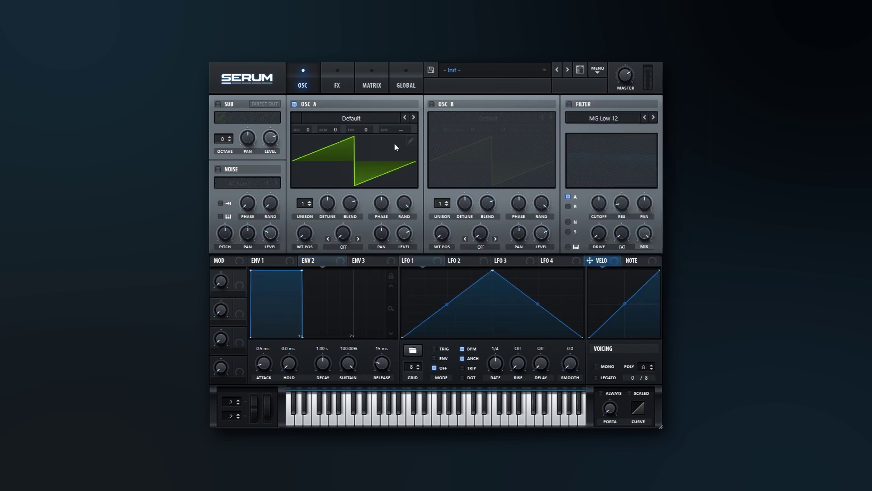
# Step: Load the Analog > Analog_BD_Sin wavetable into oscillator A and nudge WT POS slightly
pyautogui.click(354, 118)
pyautogui.moveTo(322, 130)
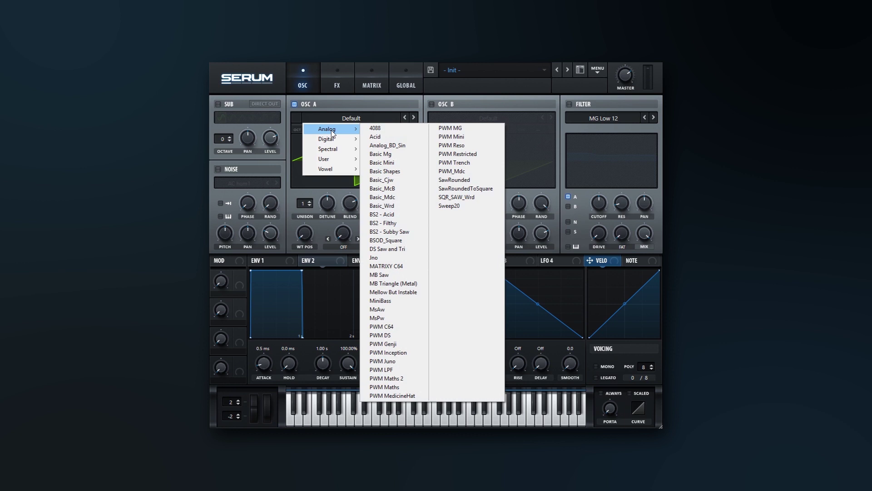
pyautogui.click(381, 146)
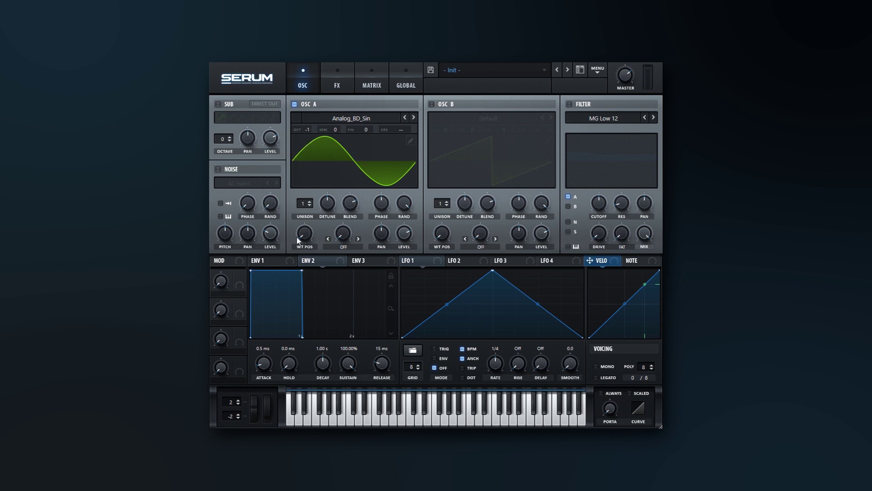
pyautogui.moveTo(296, 236); pyautogui.dragTo(301, 221)
pyautogui.moveTo(309, 236); pyautogui.dragTo(310, 225)
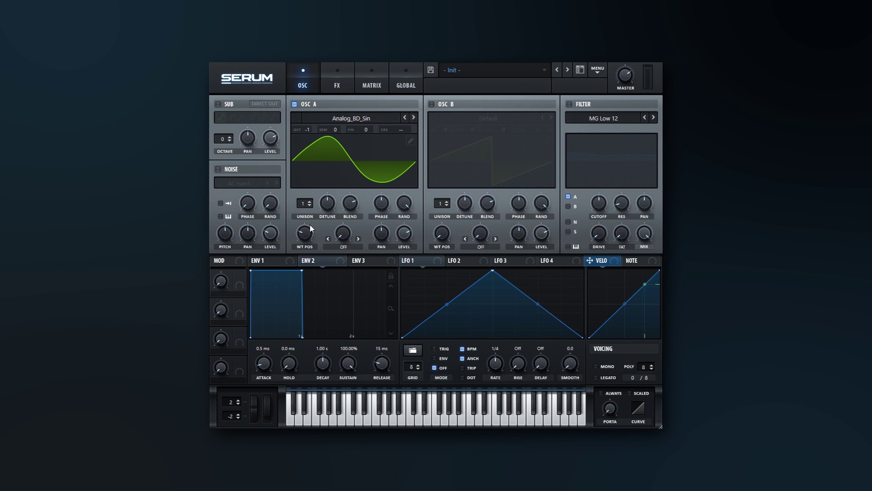
# Step: Enable the MG Low 12 filter, lower its cutoff, and route envelope 2 to cutoff
pyautogui.click(569, 104)
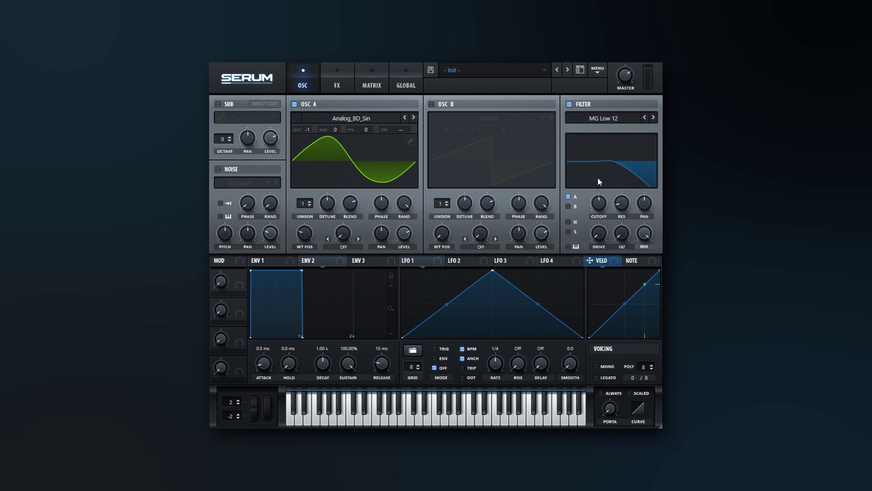
pyautogui.moveTo(603, 208); pyautogui.dragTo(599, 216)
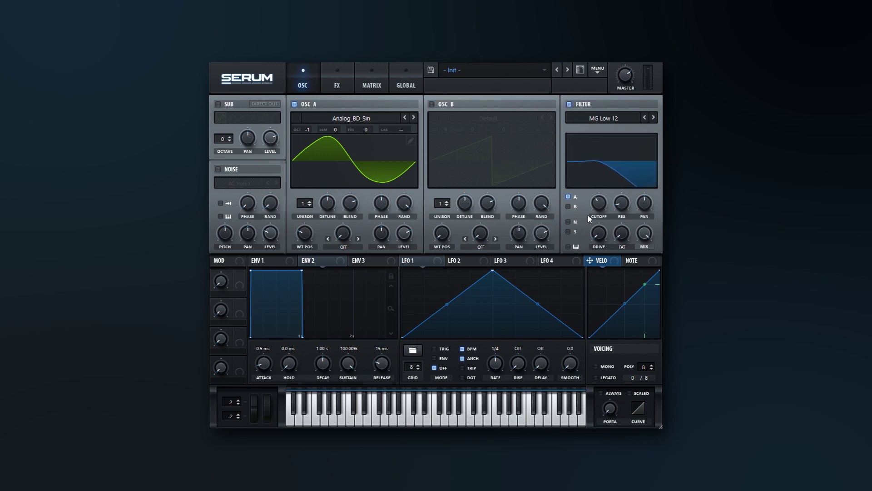
pyautogui.moveTo(337, 261); pyautogui.dragTo(599, 204)
pyautogui.moveTo(591, 194); pyautogui.dragTo(591, 208)
# Step: Switch the filter's MIX control to LEVEL, turn level down and raise drive
pyautogui.click(645, 246)
pyautogui.moveTo(652, 229); pyautogui.dragTo(633, 276)
pyautogui.moveTo(601, 236); pyautogui.dragTo(604, 167)
pyautogui.moveTo(594, 232)
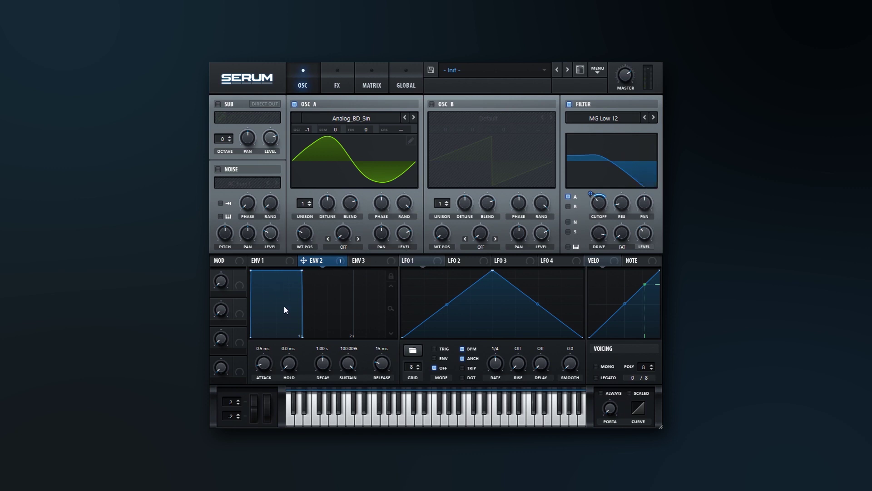
# Step: Set envelope 2 to 0% sustain, 307 ms release, 1.86 s decay and 2.1 ms attack
pyautogui.moveTo(348, 363); pyautogui.dragTo(353, 398)
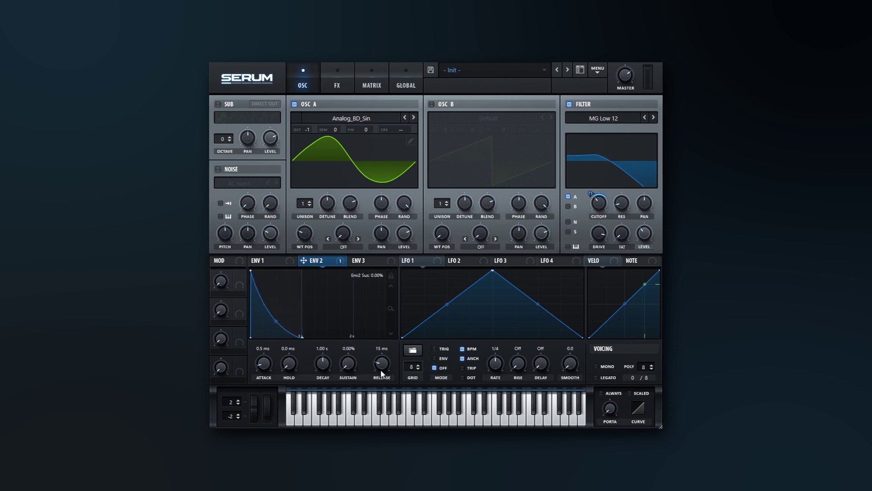
pyautogui.moveTo(382, 363); pyautogui.dragTo(383, 345)
pyautogui.moveTo(328, 363); pyautogui.dragTo(328, 358)
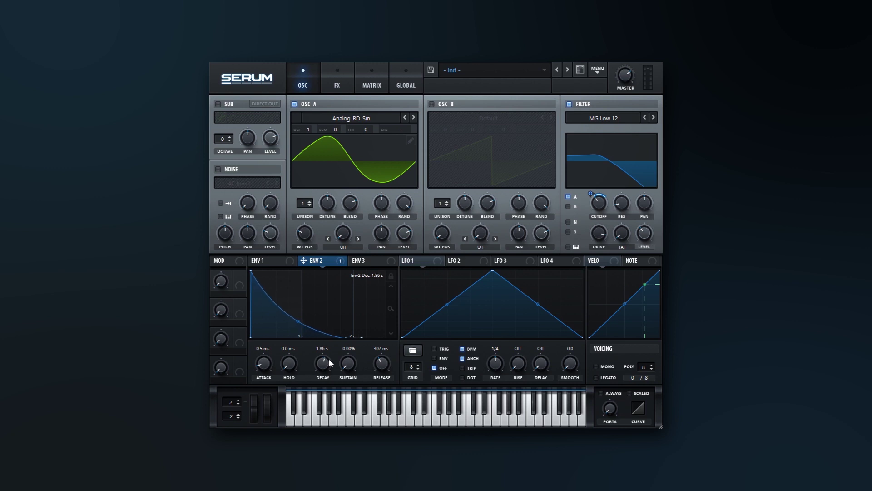
pyautogui.moveTo(268, 374); pyautogui.dragTo(263, 364)
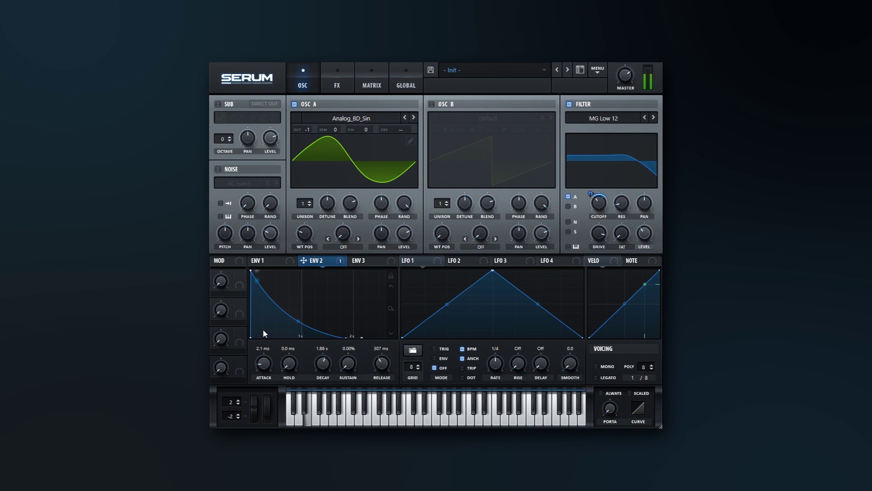
# Step: In the matrix, set row 2 source to Env 3 and destination to Global > Mast.Tun
pyautogui.click(368, 84)
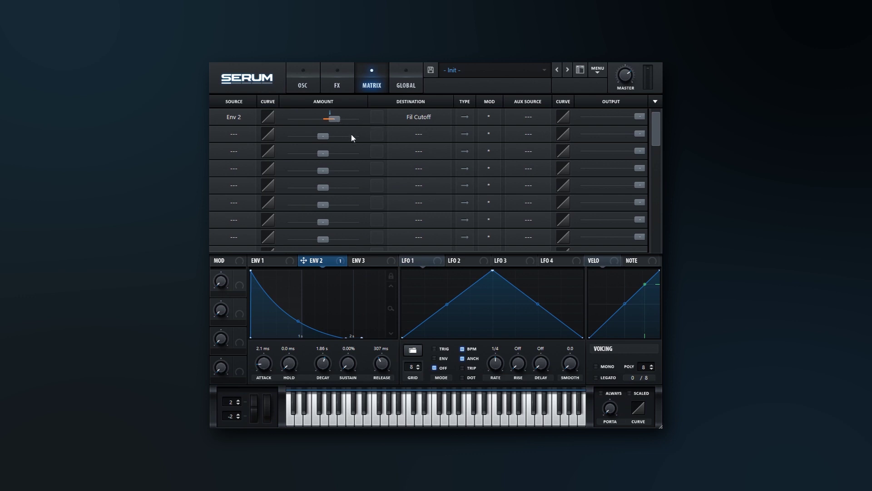
pyautogui.click(241, 137)
pyautogui.click(241, 184)
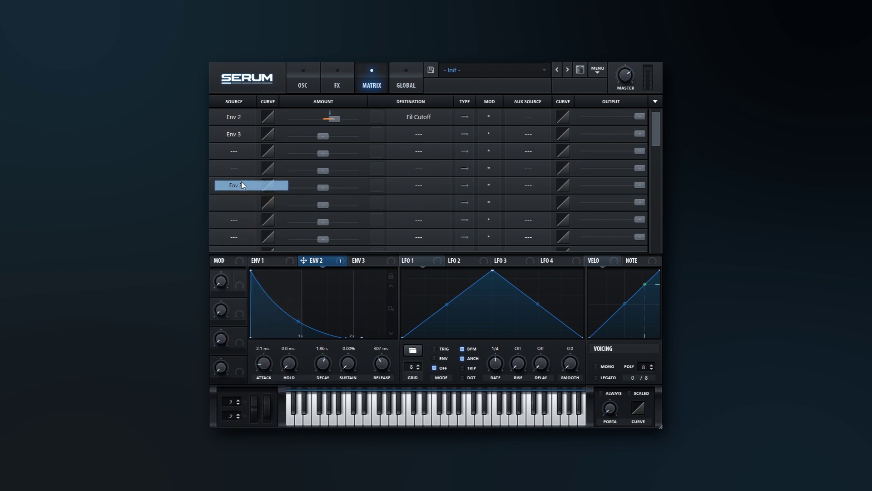
pyautogui.click(401, 135)
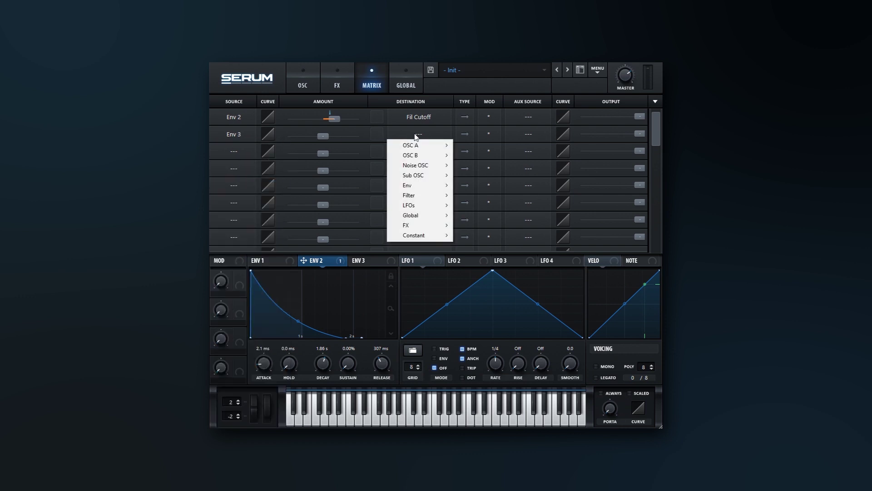
pyautogui.moveTo(429, 216)
pyautogui.click(462, 217)
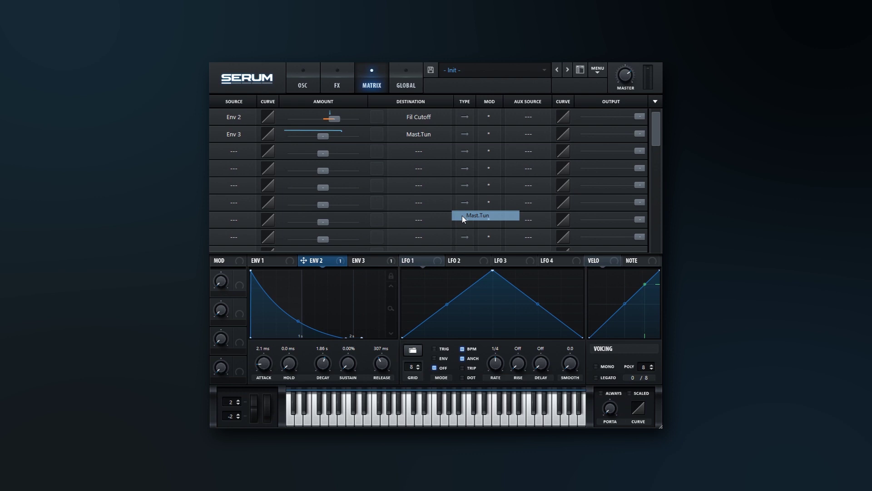
pyautogui.click(366, 263)
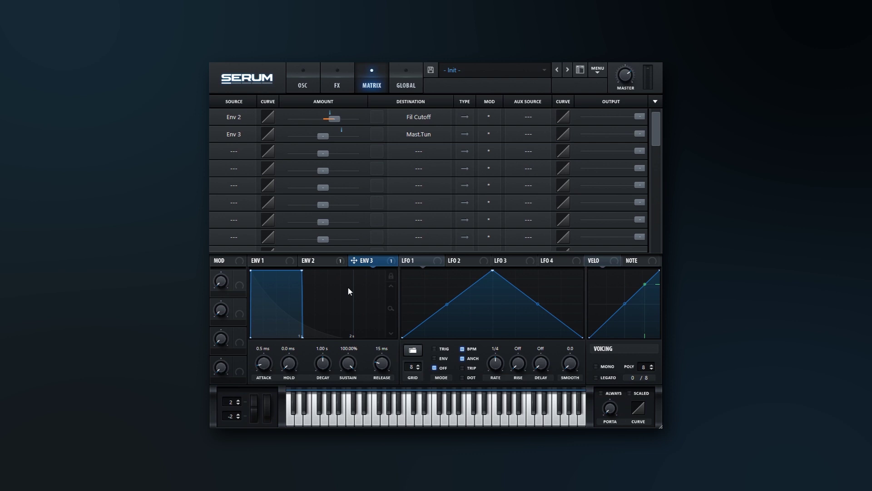
# Step: Give envelope 3 0% sustain and 37 ms decay, and raise its row 2 amount
pyautogui.moveTo(348, 363); pyautogui.dragTo(357, 414)
pyautogui.moveTo(319, 364); pyautogui.dragTo(320, 380)
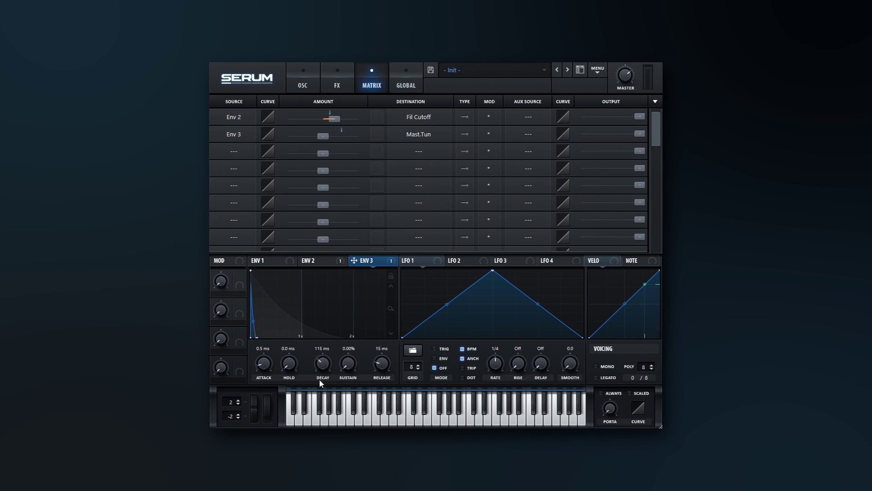
pyautogui.scroll(-5, 323, 364)
pyautogui.scroll(-1, 322, 365)
pyautogui.moveTo(322, 136); pyautogui.dragTo(340, 139)
# Step: Enable Hyper/Dimension in the effects rack and move Distortion ahead of it
pyautogui.click(312, 260)
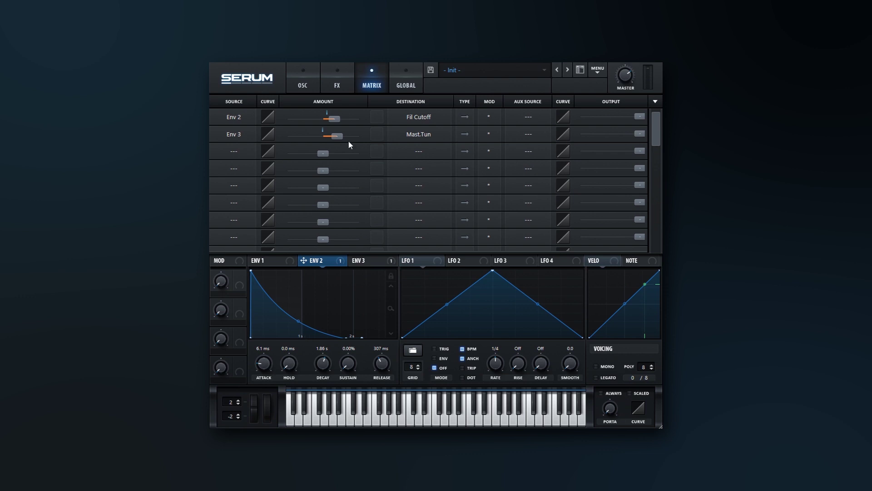
pyautogui.click(335, 87)
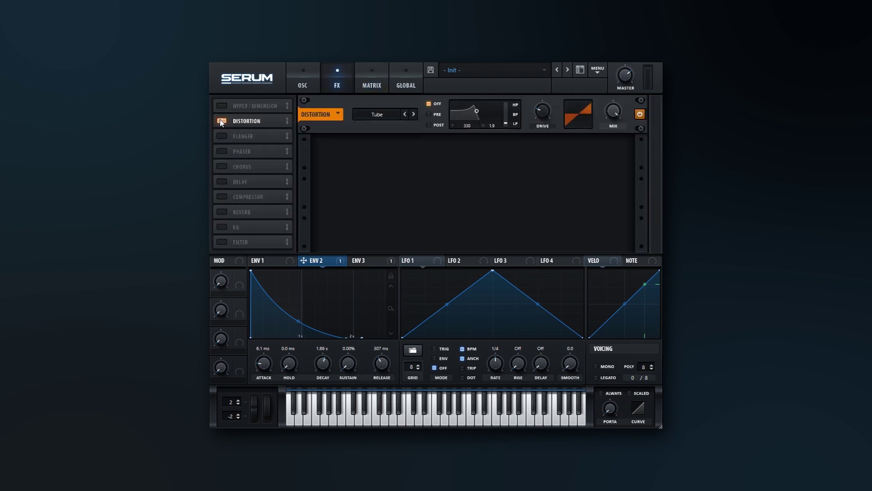
pyautogui.click(226, 107)
pyautogui.moveTo(255, 121); pyautogui.dragTo(260, 107)
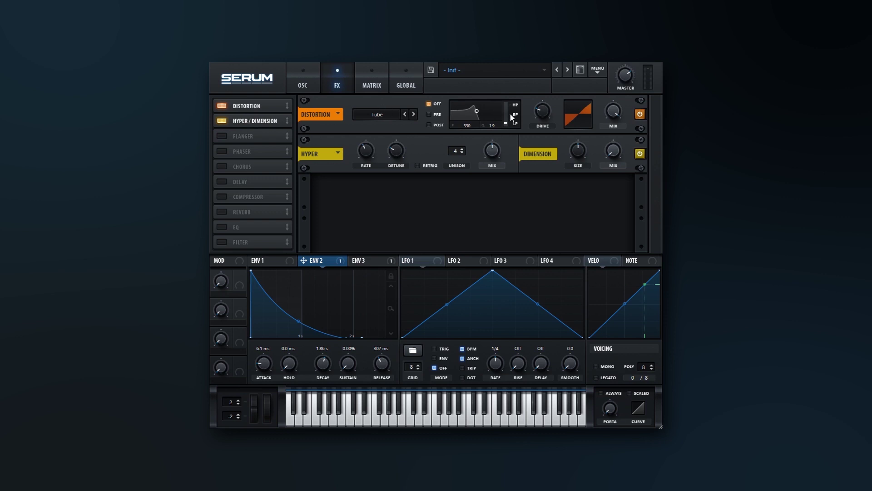
# Step: Set the Tube distortion filter to BP, lower its mix, and toggle Dimension's power
pyautogui.moveTo(510, 116); pyautogui.dragTo(482, 122)
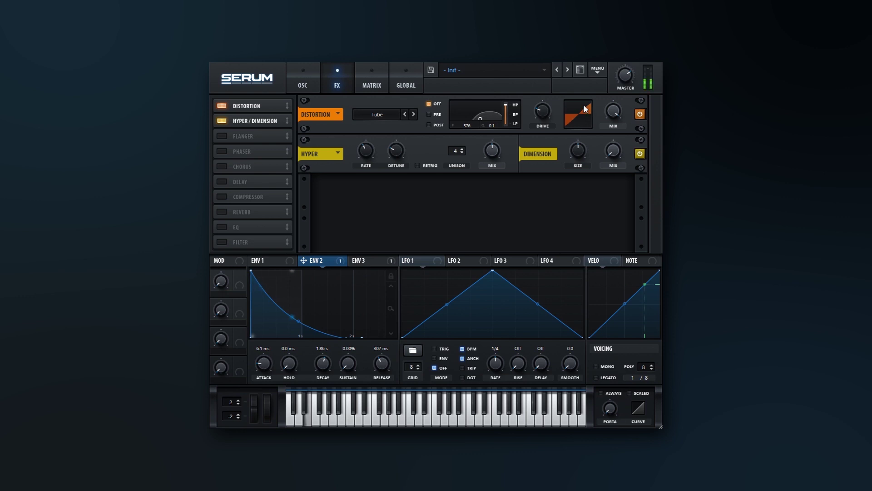
pyautogui.moveTo(616, 112); pyautogui.dragTo(600, 169)
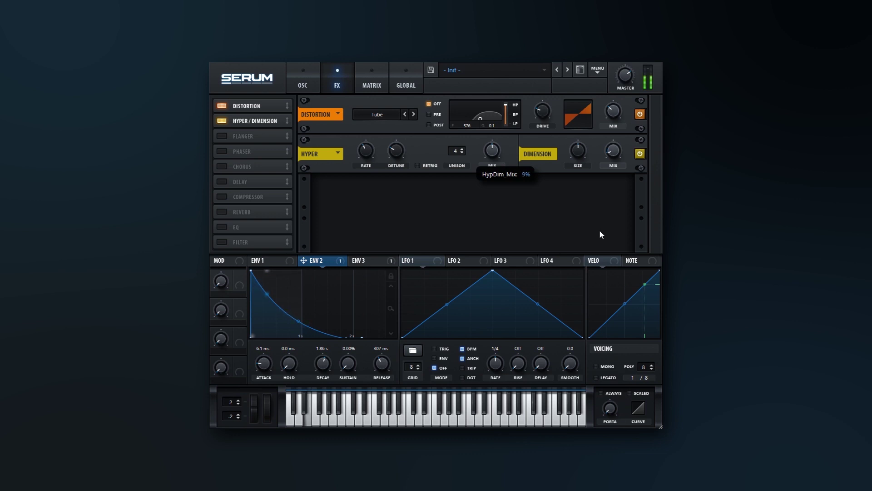
pyautogui.click(639, 153)
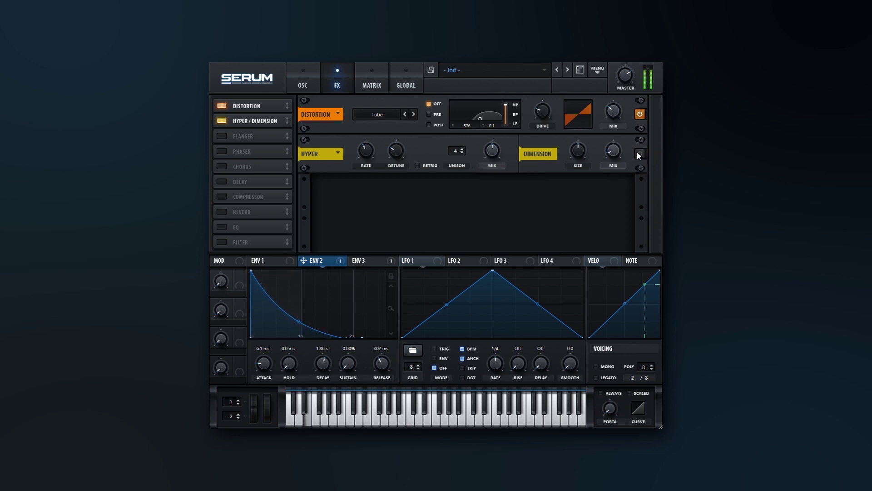
pyautogui.click(638, 153)
pyautogui.moveTo(492, 153)
pyautogui.click(639, 155)
pyautogui.click(640, 154)
# Step: Add a third-slot MG Low 12 filter effect at 1899 Hz cutoff and re-enable Dimension
pyautogui.moveTo(246, 241); pyautogui.dragTo(248, 135)
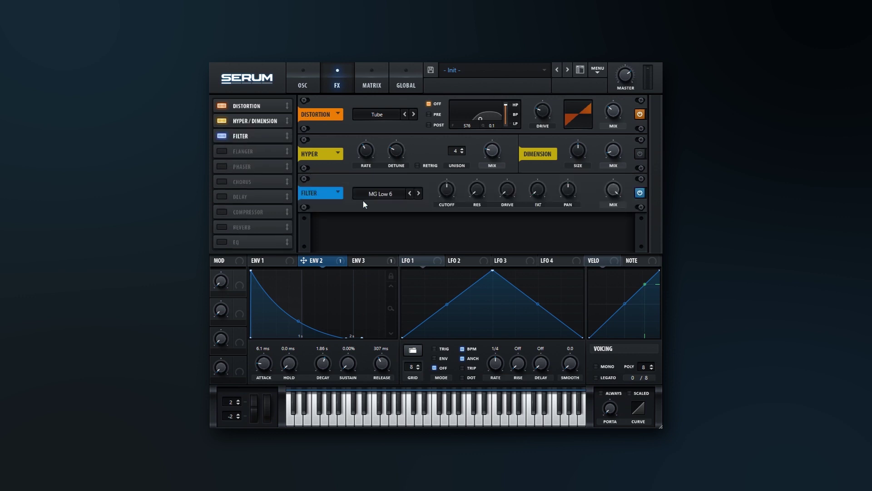
pyautogui.click(418, 194)
pyautogui.moveTo(444, 192); pyautogui.dragTo(447, 170)
pyautogui.click(640, 153)
# Step: Go back to the OSC page to view the finished 808 patch
pyautogui.click(311, 87)
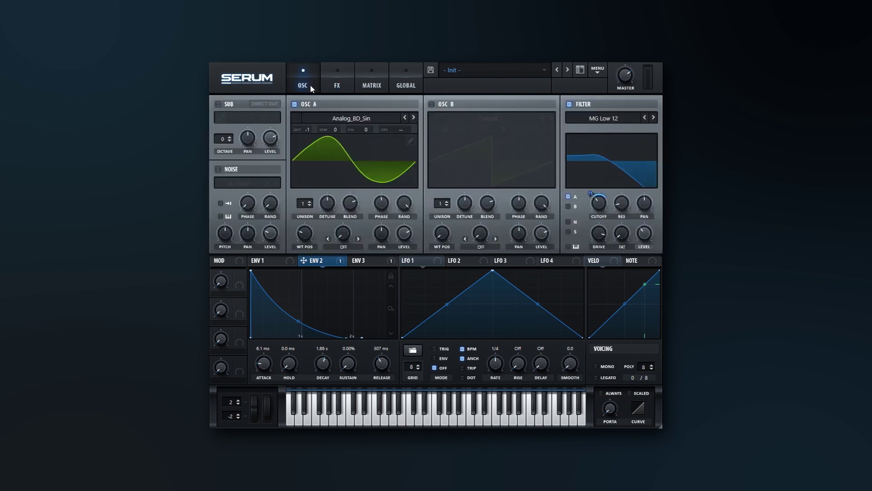